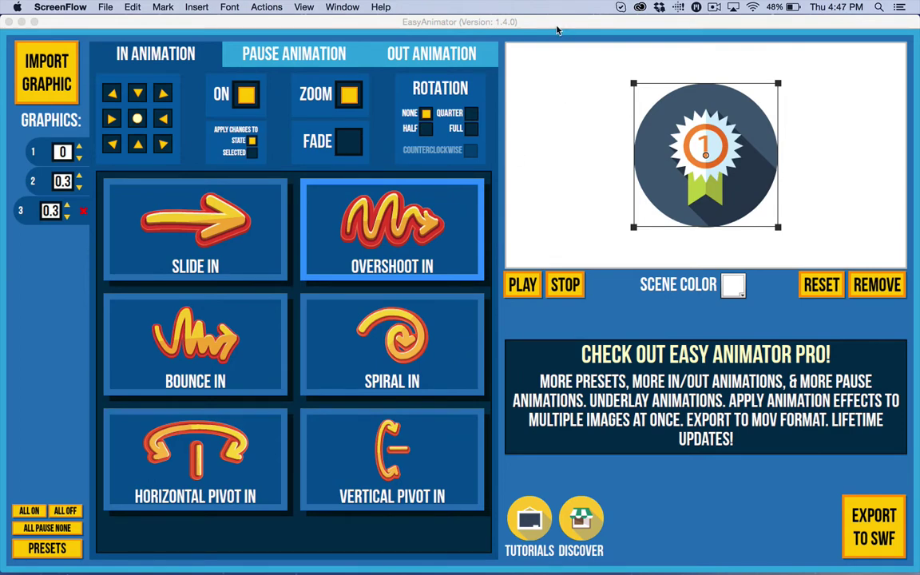
Step: Reposition the EasyAnimator window and open Import Graphic in the 1st medal folder
click(817, 220)
drag(817, 219, 625, 88)
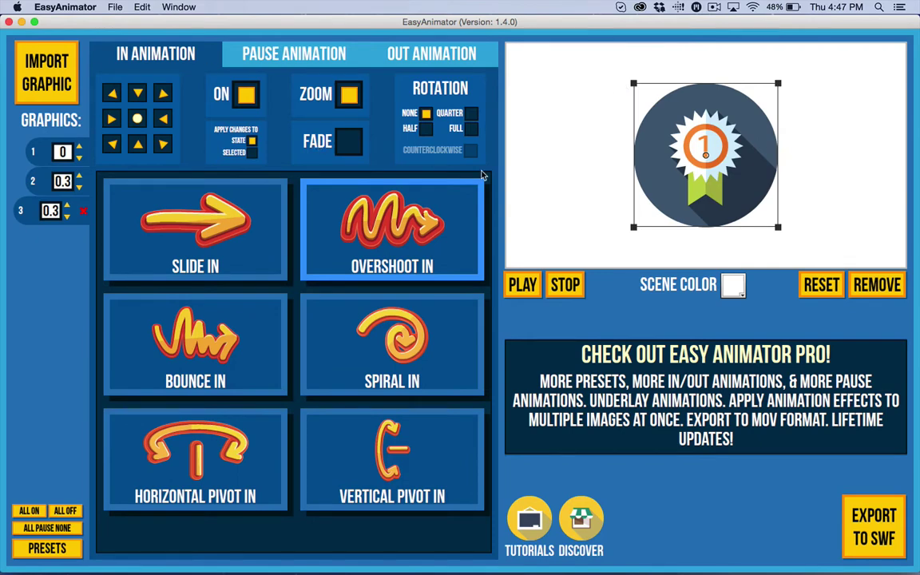
click(48, 79)
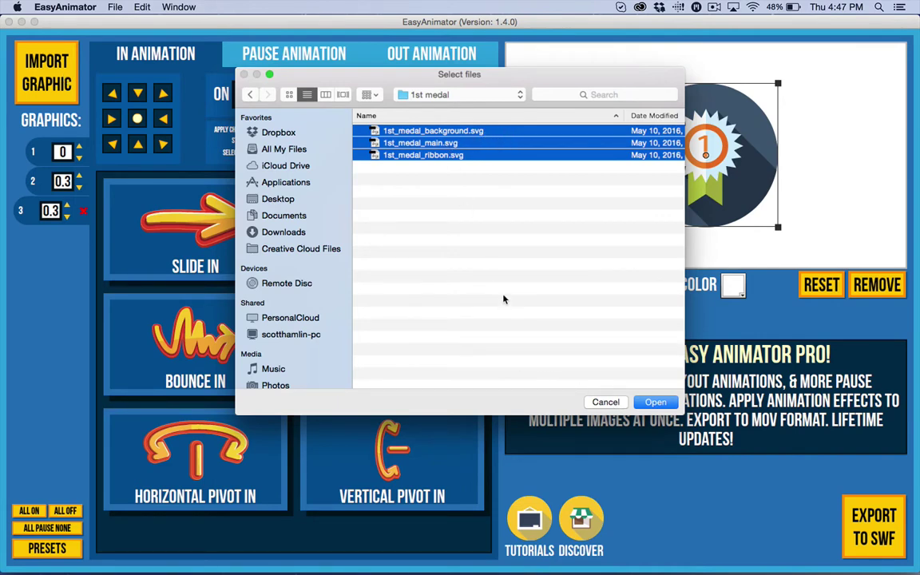
Step: Cancel the Select files dialog without importing anything
click(606, 402)
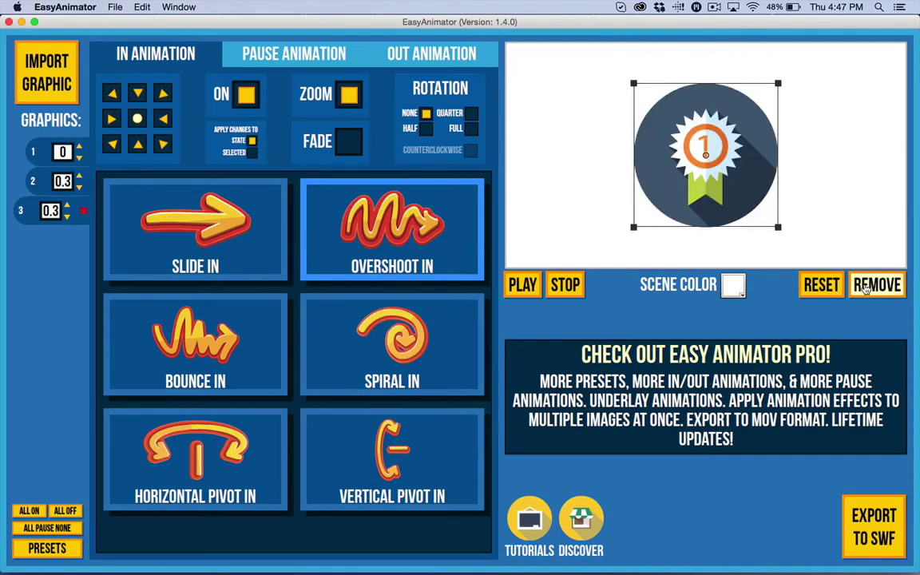
Step: Import the three selected 1st_medal SVG files as graphics 1–3
click(69, 90)
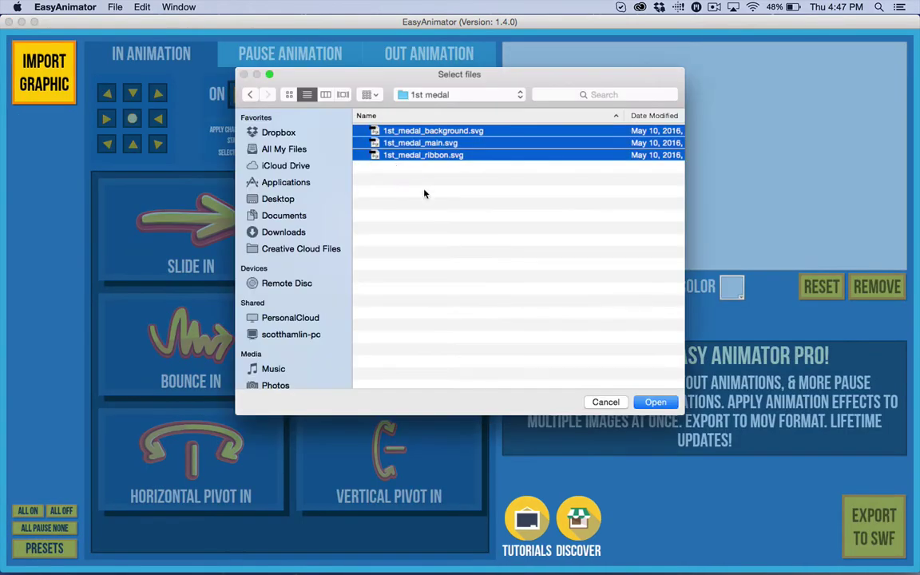
click(654, 402)
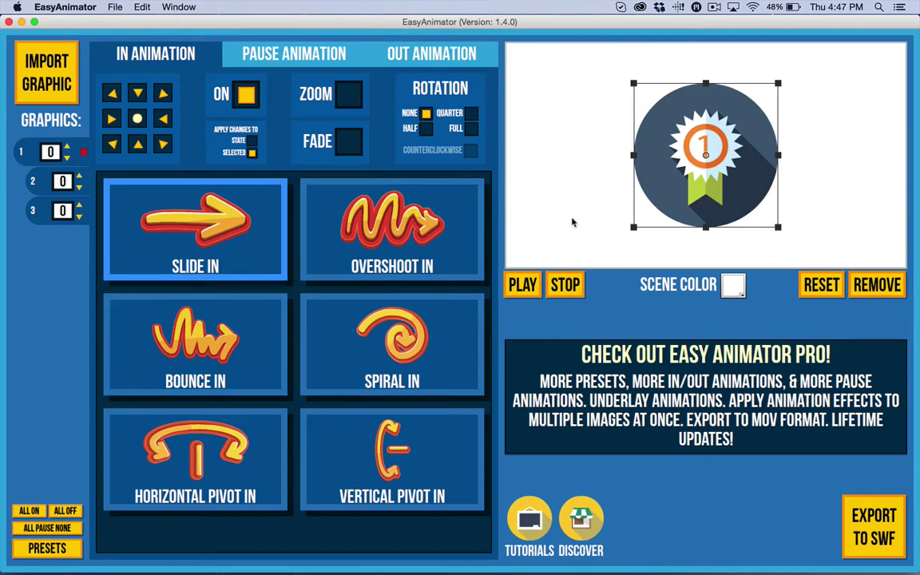
Step: Set the entrance animation to Overshoot In with Zoom and replay the preview
click(251, 141)
click(251, 142)
click(349, 94)
click(426, 236)
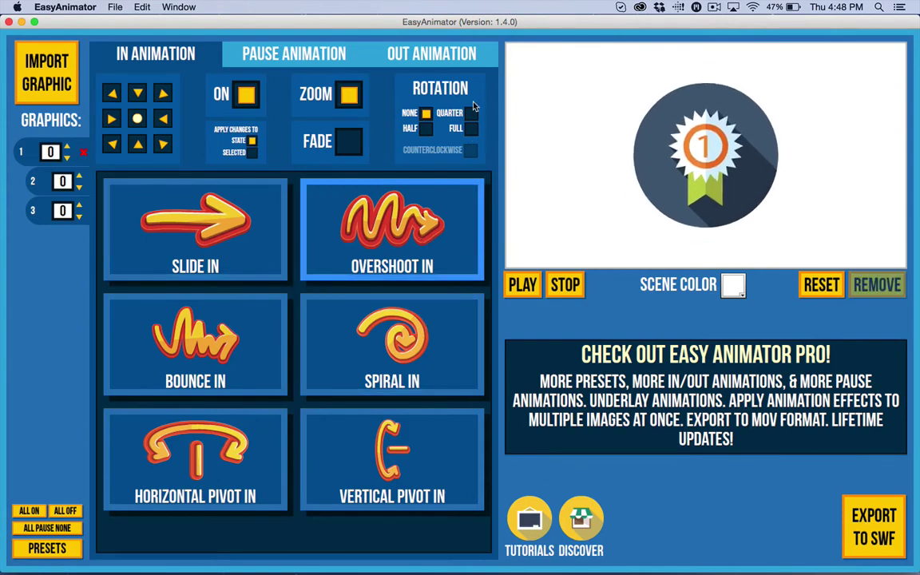
click(137, 118)
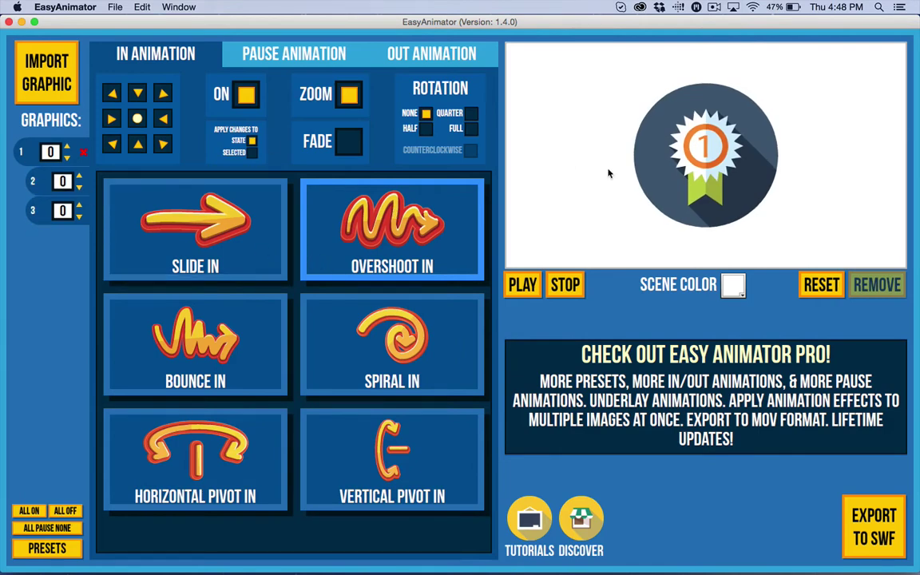
Step: Raise the start delays of graphics 2 and 3 to 0.3 each
click(80, 178)
click(79, 177)
click(79, 206)
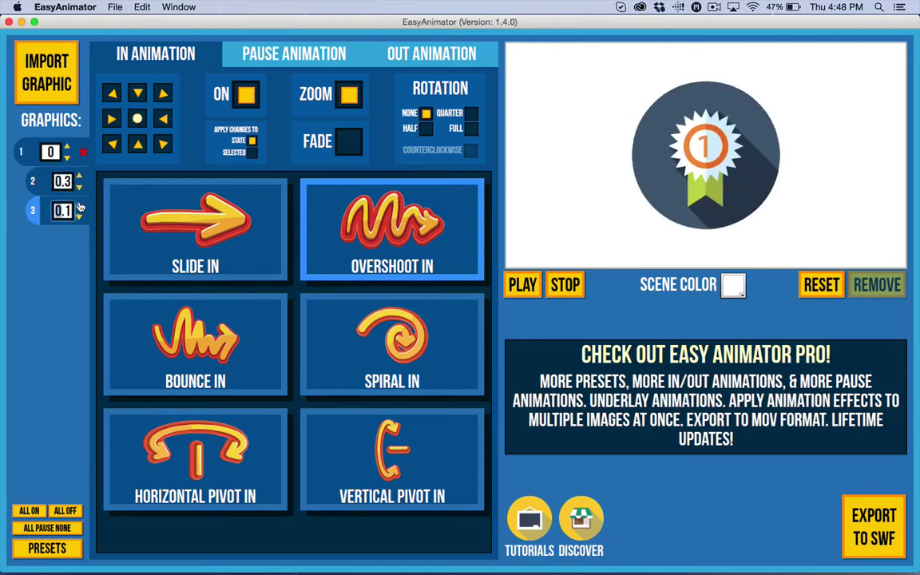
click(79, 206)
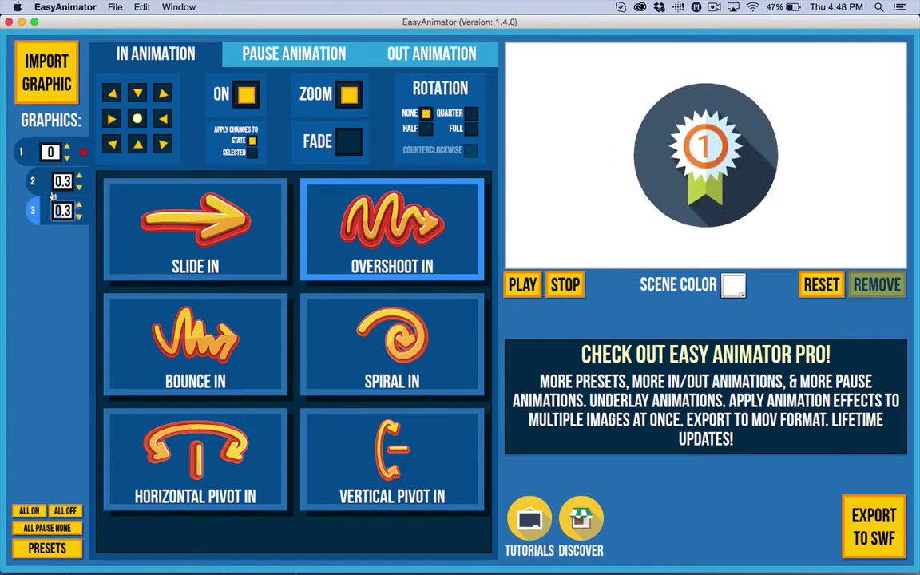
click(51, 188)
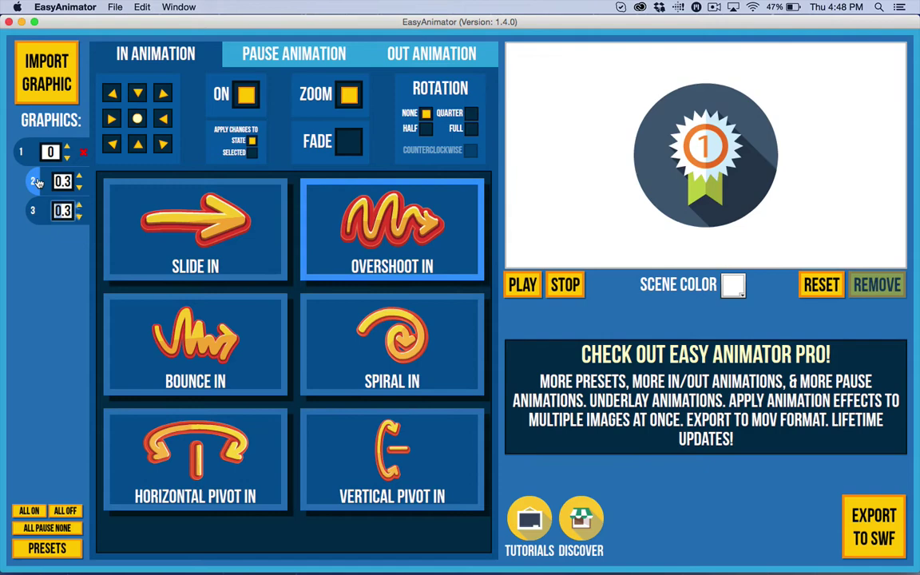
click(41, 212)
Step: Set the pause animation to Rotoscope Effect Medium for the whole state, lasting 4 seconds
click(296, 56)
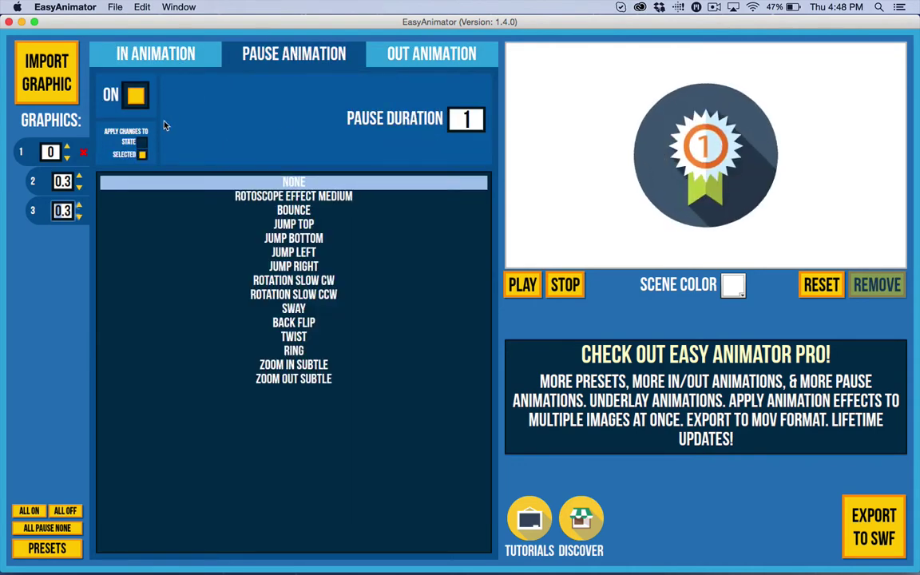
click(142, 141)
click(280, 196)
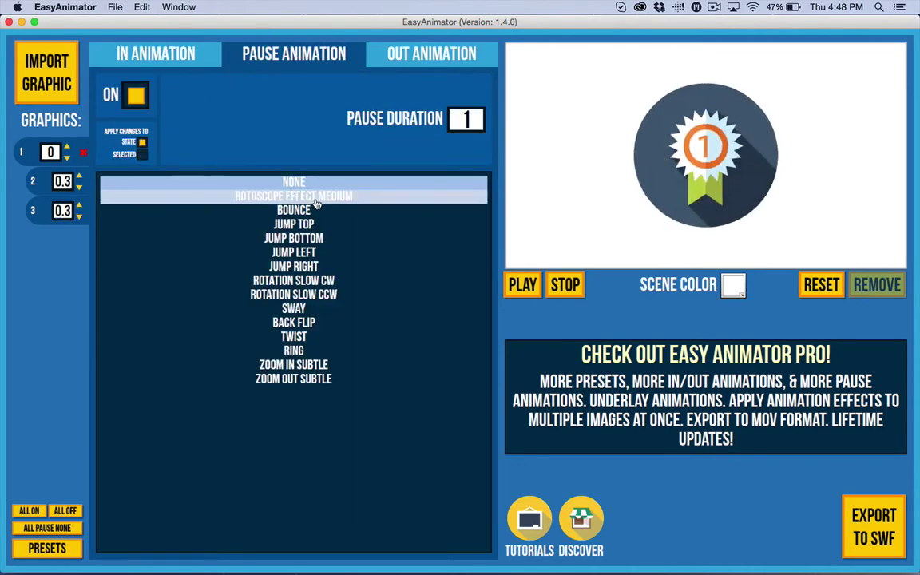
click(466, 118)
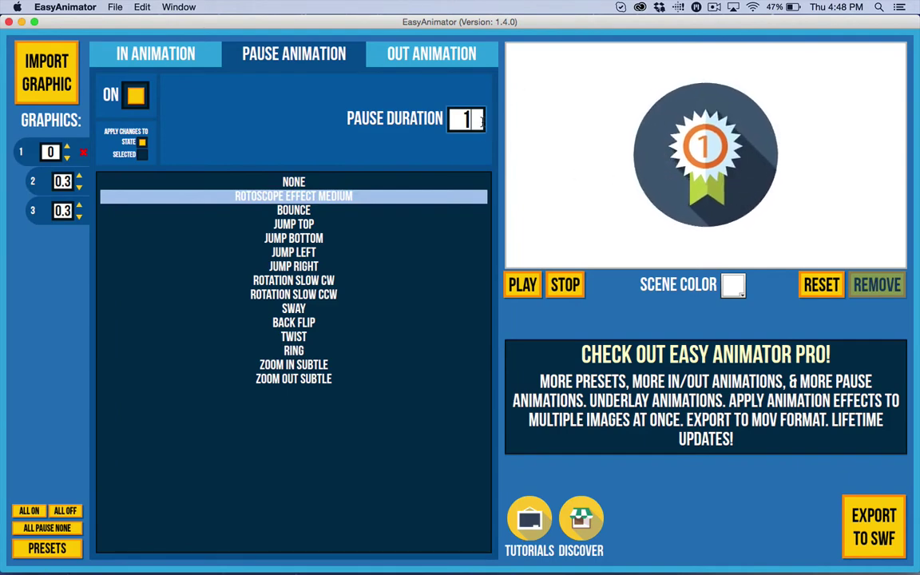
text(4)
click(399, 56)
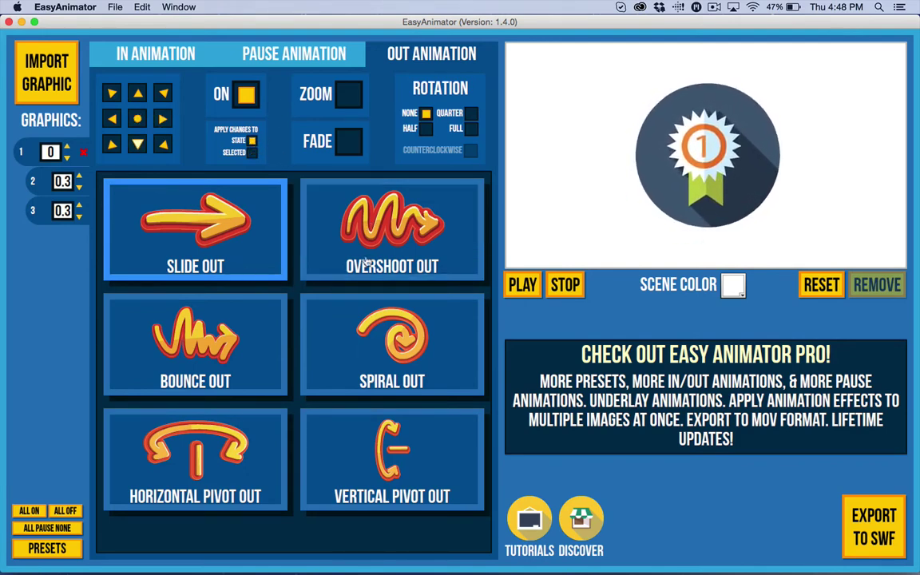
Step: Apply a zooming Overshoot Out exit, with graphic 2 selected, and play the preview
click(354, 213)
click(348, 96)
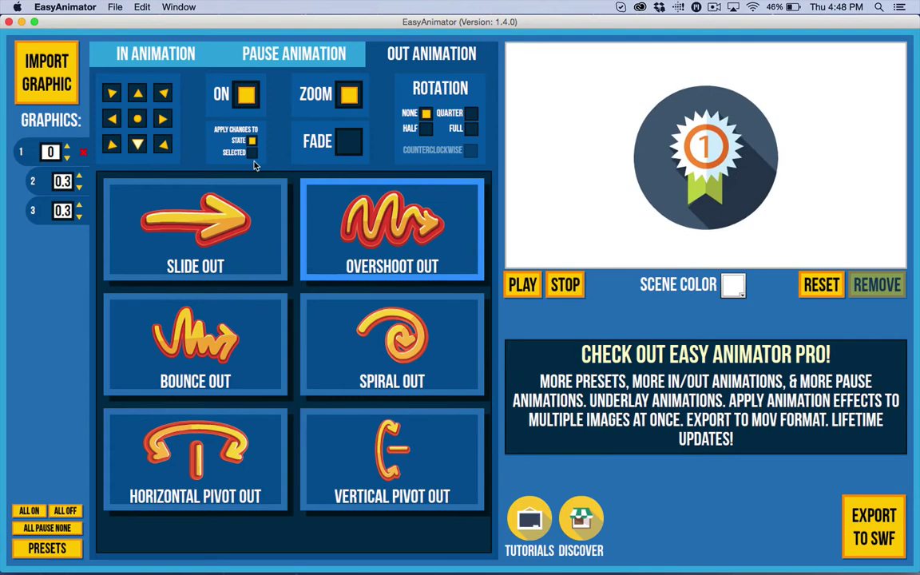
click(28, 181)
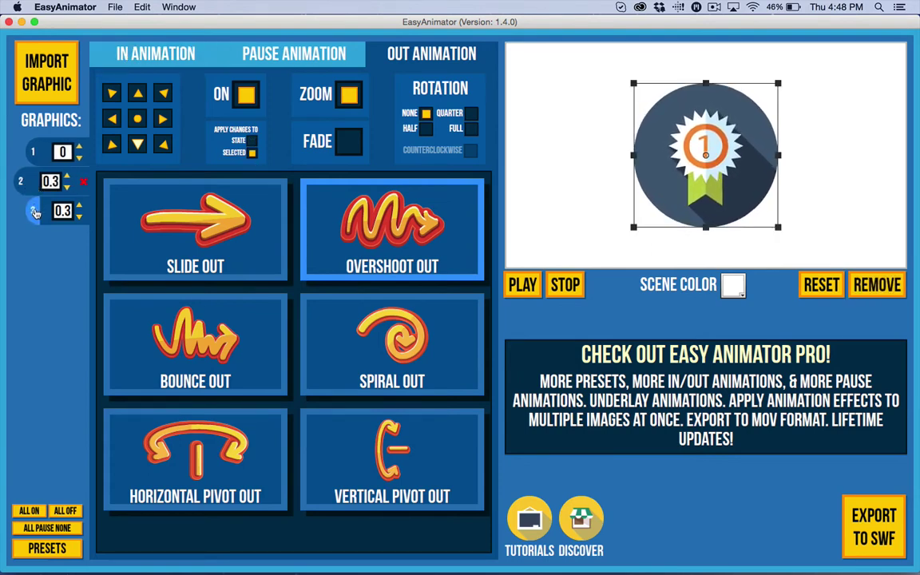
click(36, 212)
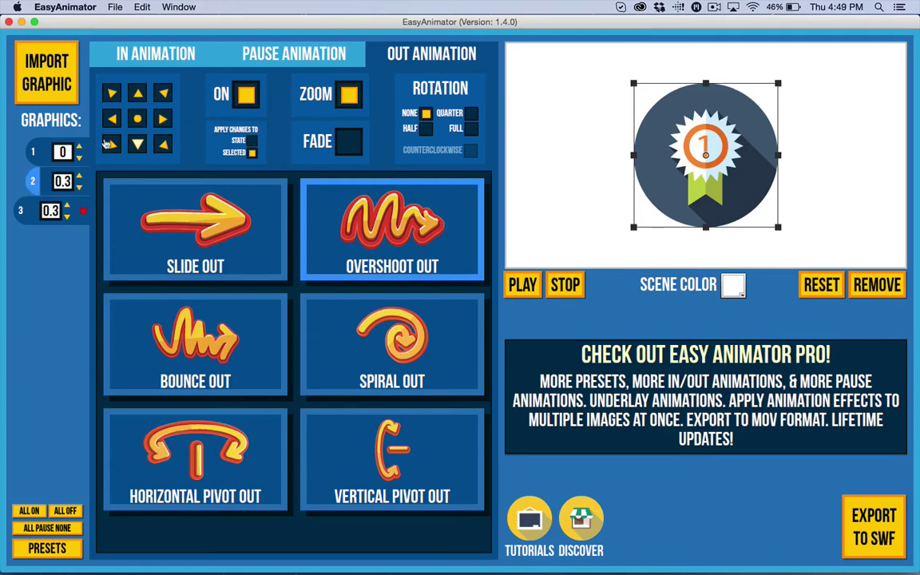
click(27, 180)
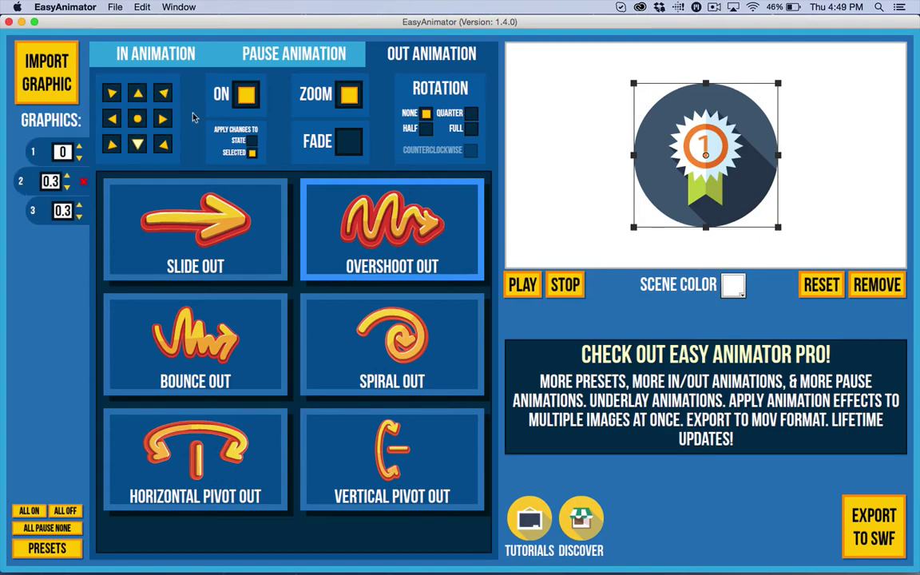
click(520, 284)
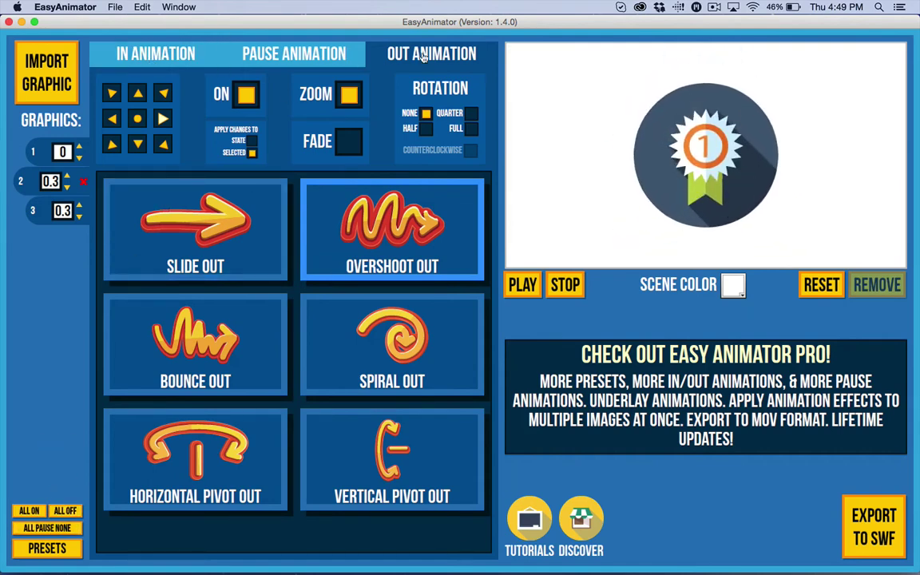
click(65, 510)
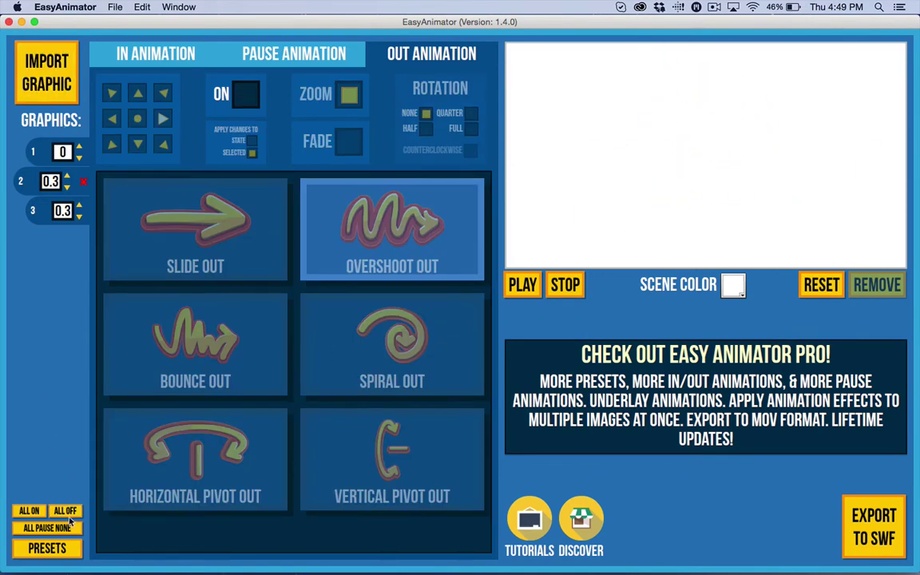
click(31, 510)
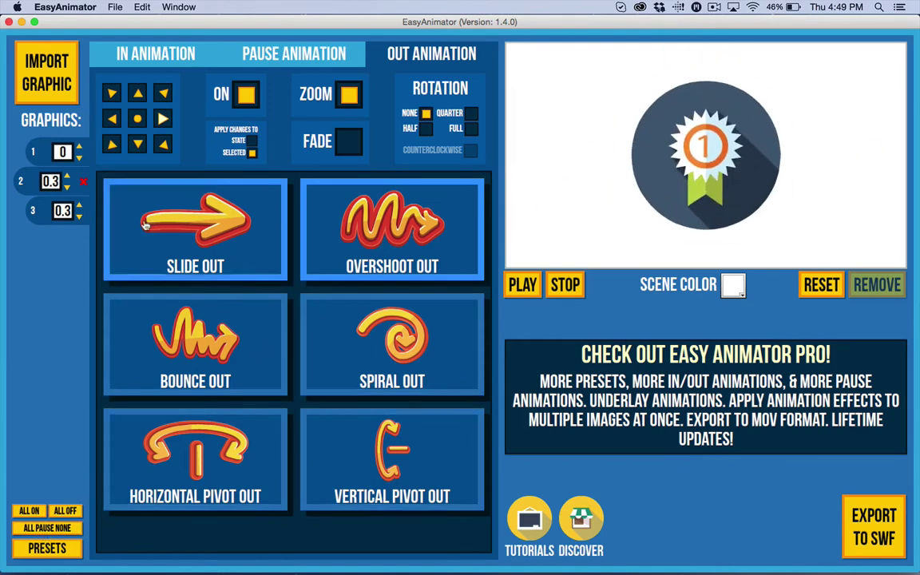
click(48, 547)
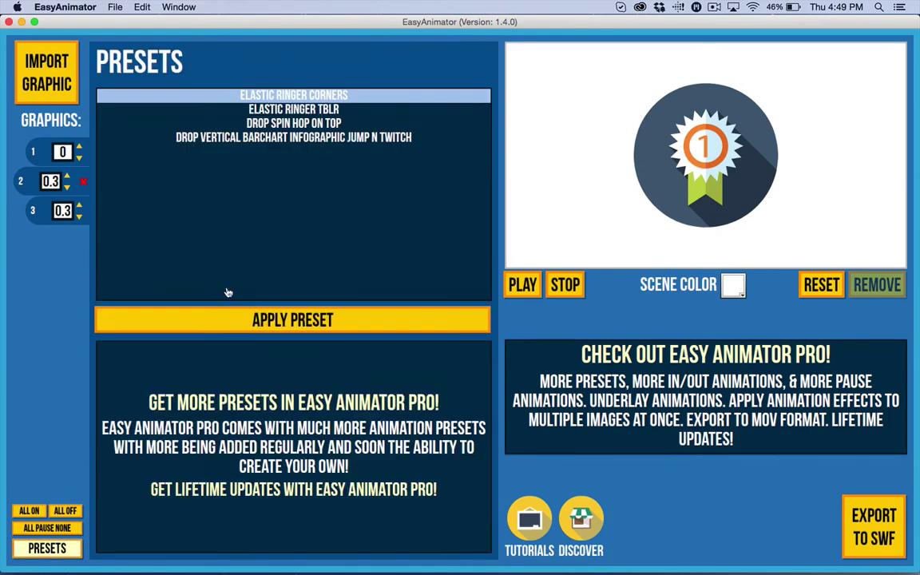
click(327, 109)
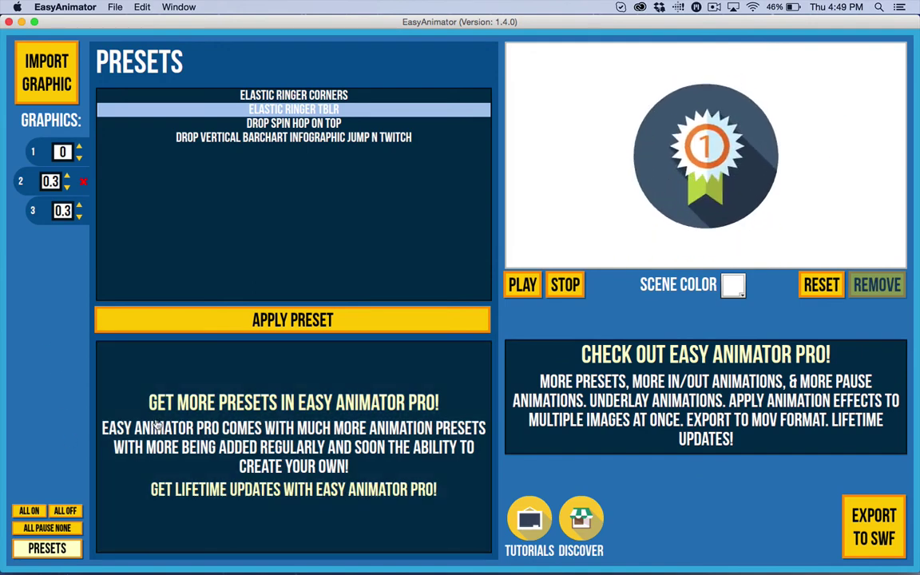
click(71, 553)
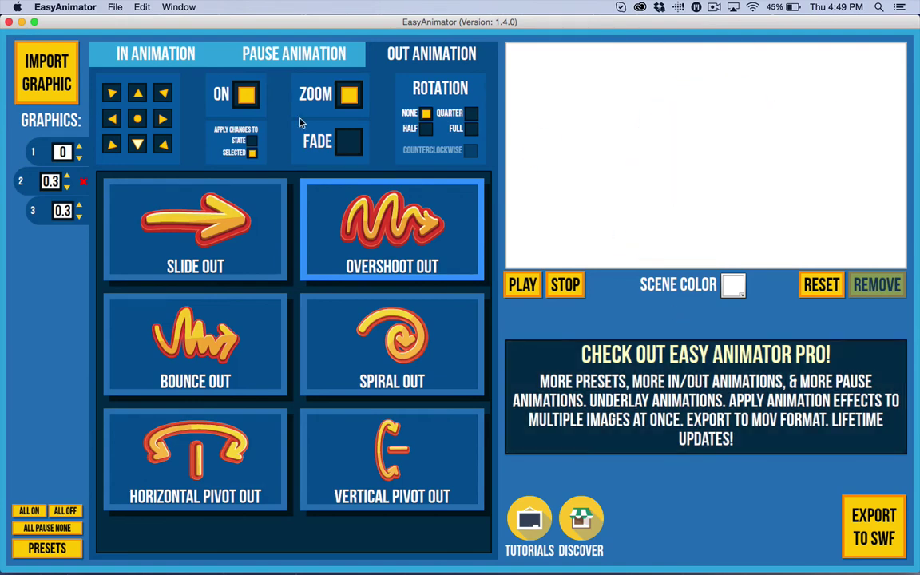
Step: Select graphic 1 and nudge it slightly up and left on the canvas
click(33, 183)
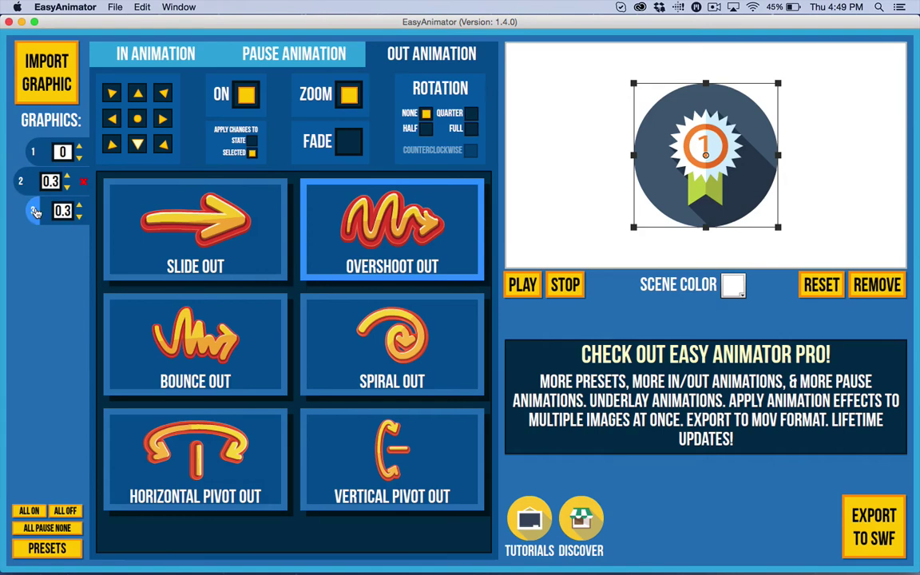
click(34, 182)
click(33, 183)
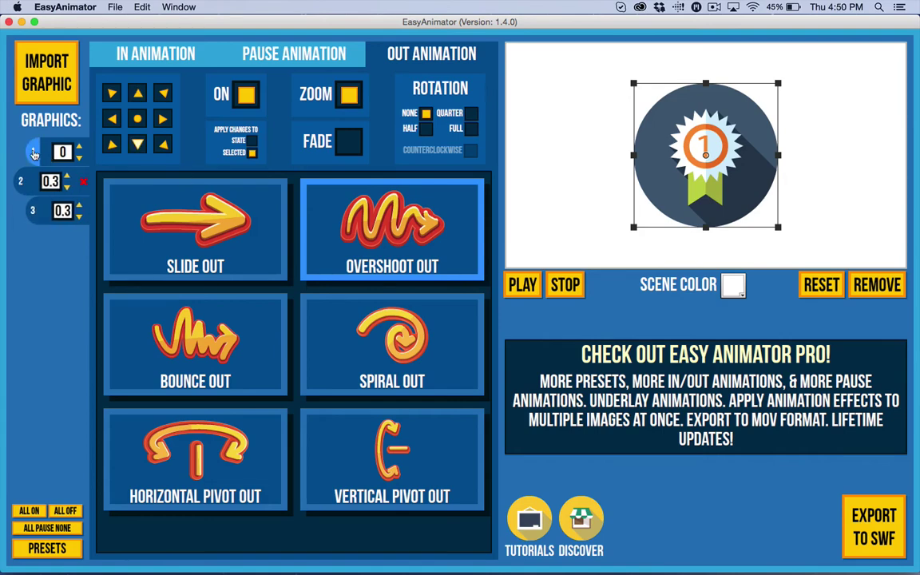
click(28, 177)
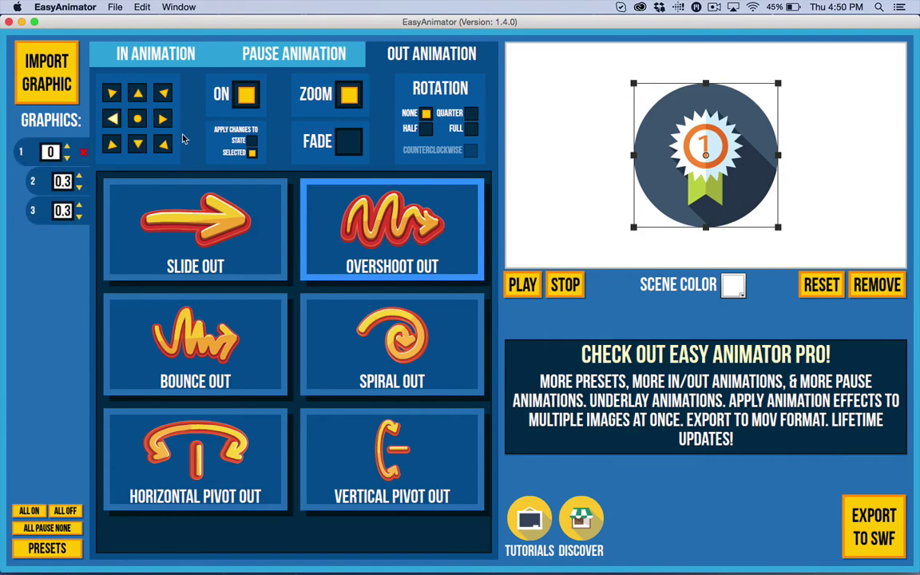
mouse_move(705, 141)
mouse_down()
mouse_move(649, 132)
mouse_move(669, 123)
mouse_move(693, 136)
mouse_up()
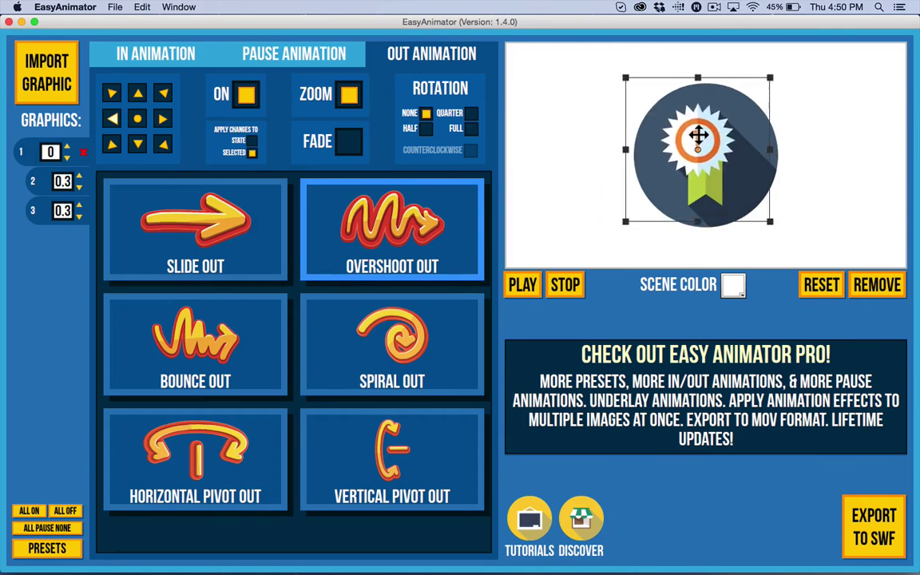
drag(699, 135, 702, 131)
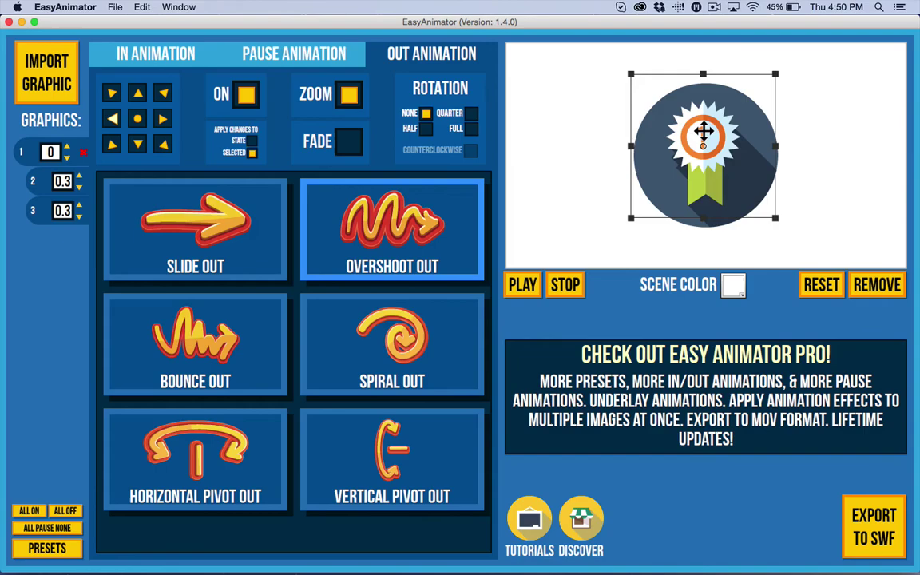